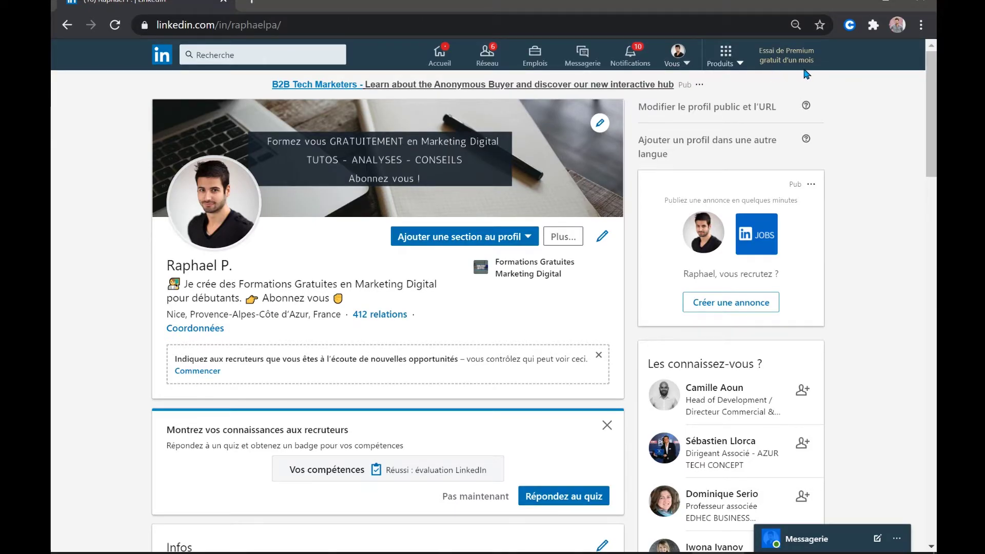
Start creating a new LinkedIn page of the type Petites entreprises, for fewer than 200 employees.
{"action": "left_click", "coordinate": [741, 66]}
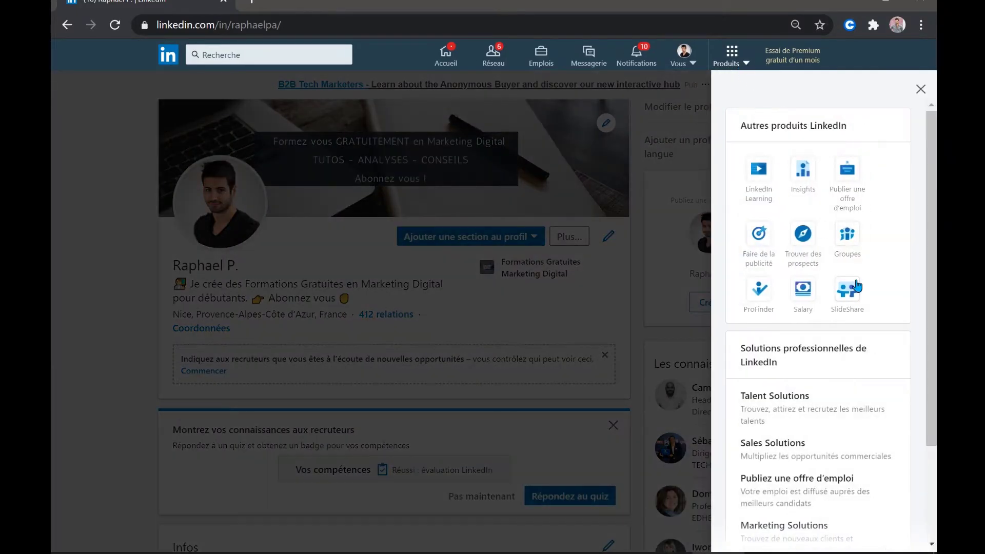
{"action": "scroll", "coordinate": [855, 285], "scroll_direction": "down", "scroll_amount": 3}
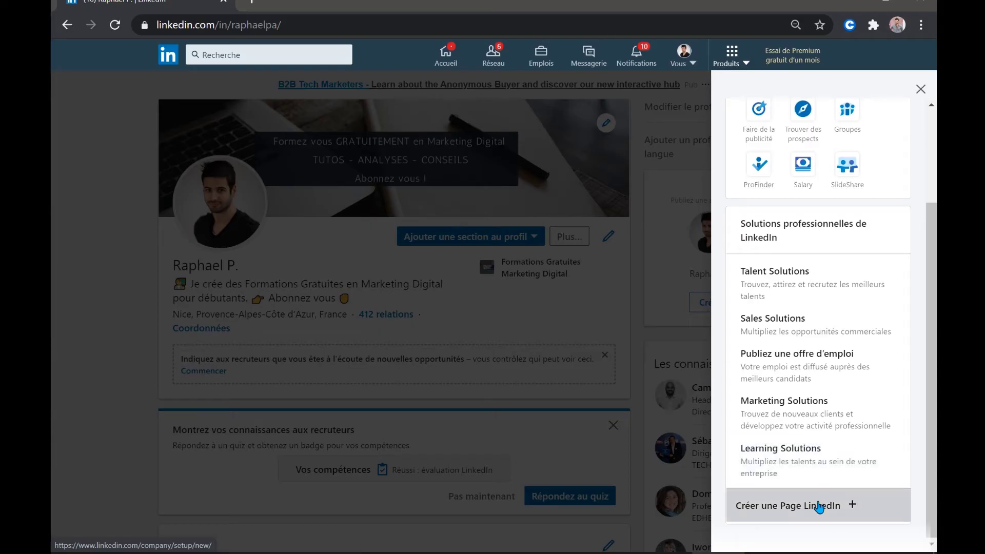
{"action": "left_click", "coordinate": [819, 507]}
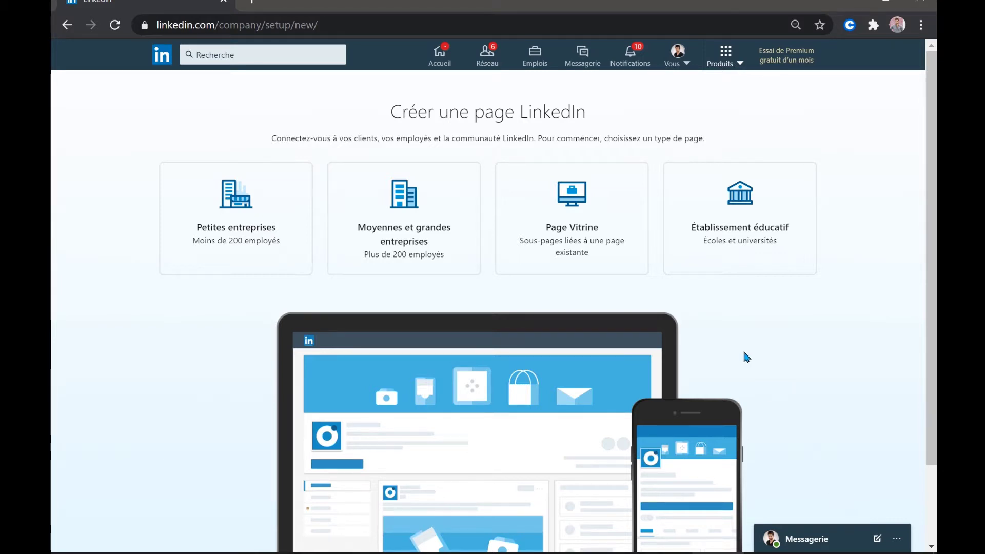
{"action": "scroll", "coordinate": [743, 349], "scroll_direction": "down", "scroll_amount": 2}
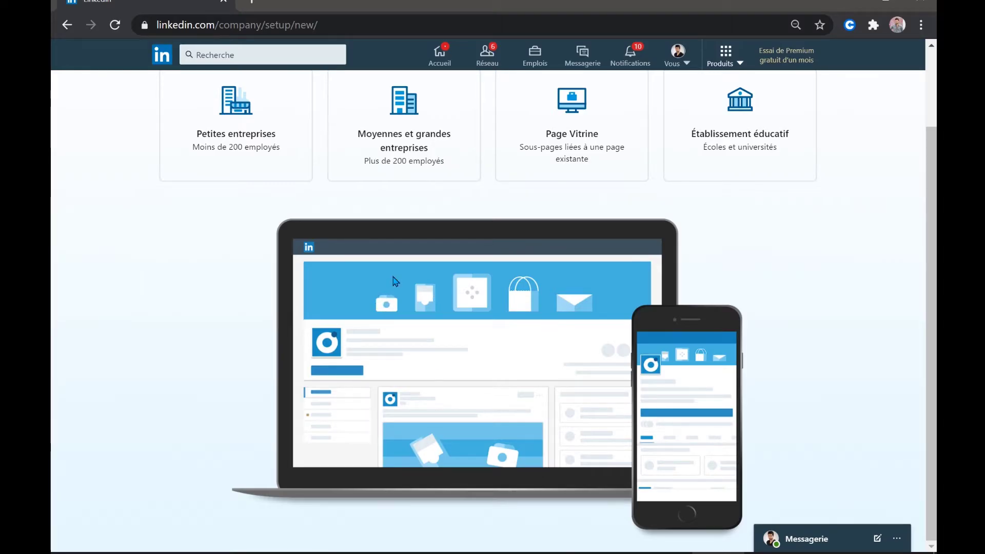
{"action": "scroll", "coordinate": [402, 322], "scroll_direction": "up", "scroll_amount": 2}
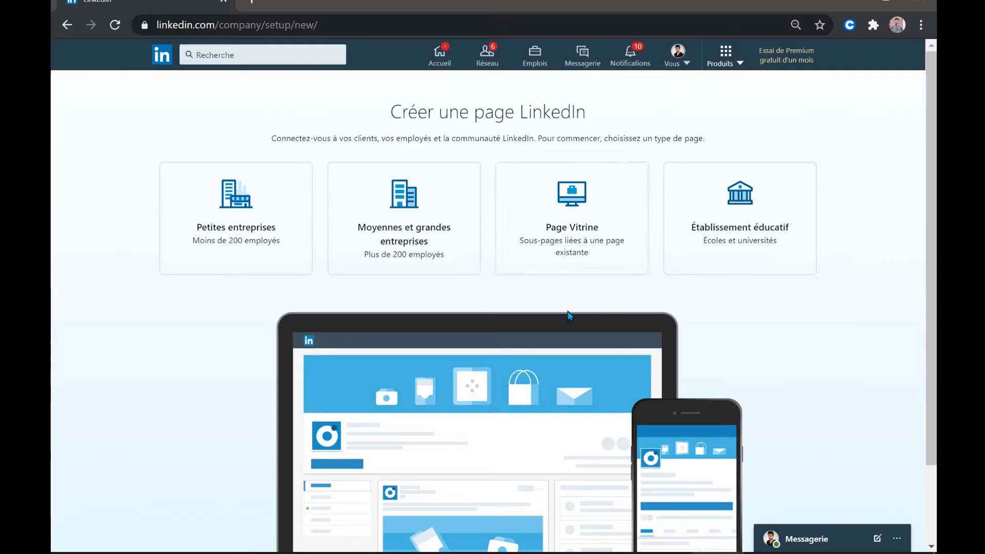
{"action": "left_click", "coordinate": [276, 235]}
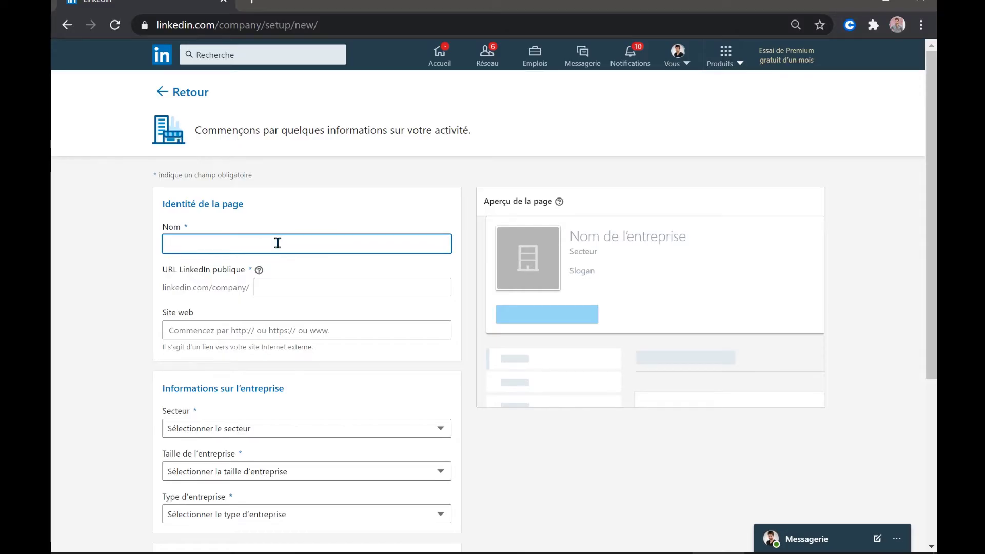
Name the new company page Test in its identity section.
{"action": "key", "text": "Tab"}
{"action": "scroll", "coordinate": [303, 272], "scroll_direction": "down", "scroll_amount": 2}
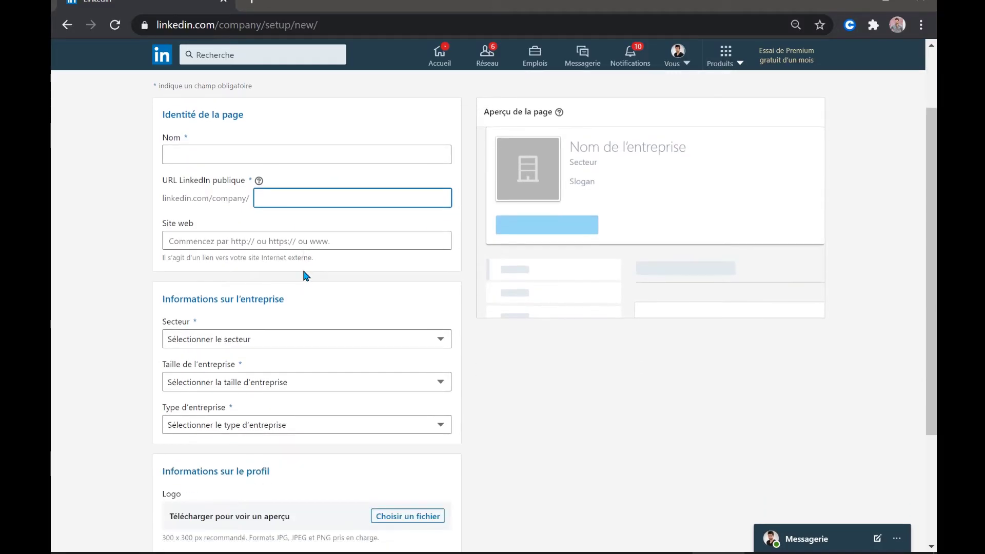
{"action": "scroll", "coordinate": [304, 276], "scroll_direction": "up", "scroll_amount": 2}
{"action": "left_click", "coordinate": [282, 246]}
{"action": "type", "text": "Test"}
{"action": "double_click", "coordinate": [297, 291]}
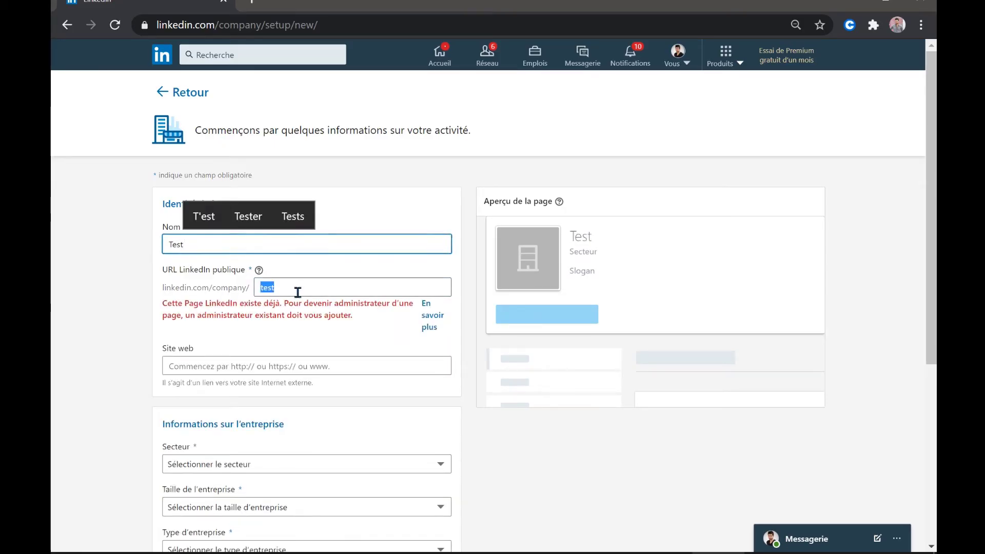
Extend the page's public LinkedIn URL after "test" with the owner's handle to make it unique.
{"action": "left_click", "coordinate": [224, 244]}
{"action": "left_click", "coordinate": [284, 285]}
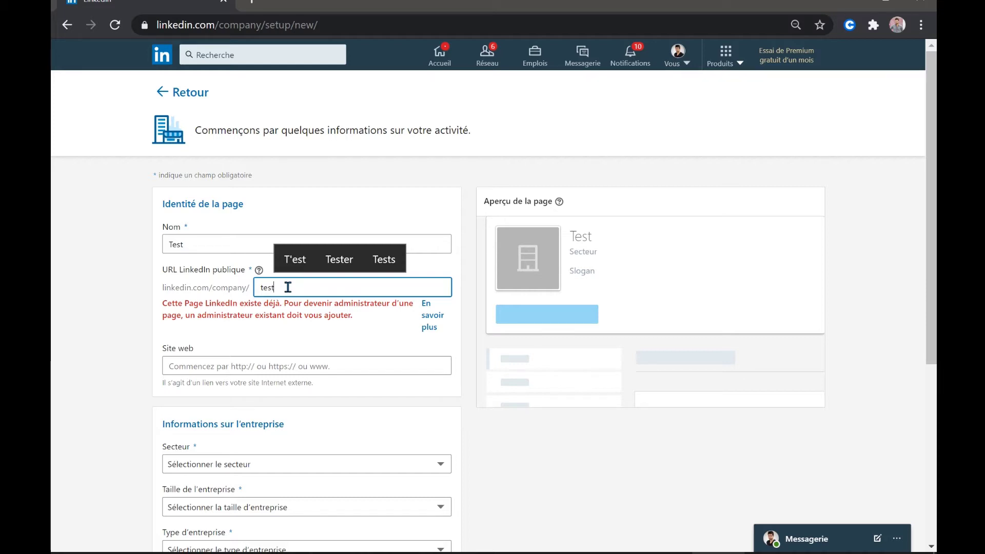
{"action": "type", "text": "raphaelrs"}
{"action": "left_click", "coordinate": [346, 305]}
{"action": "left_click", "coordinate": [340, 288]}
{"action": "left_click", "coordinate": [314, 330]}
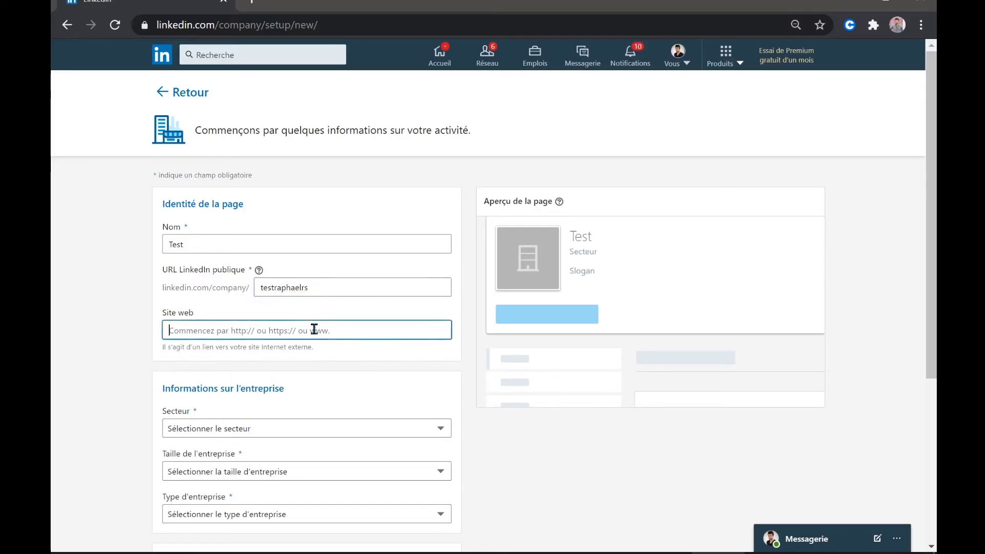
{"action": "type", "text": "http"}
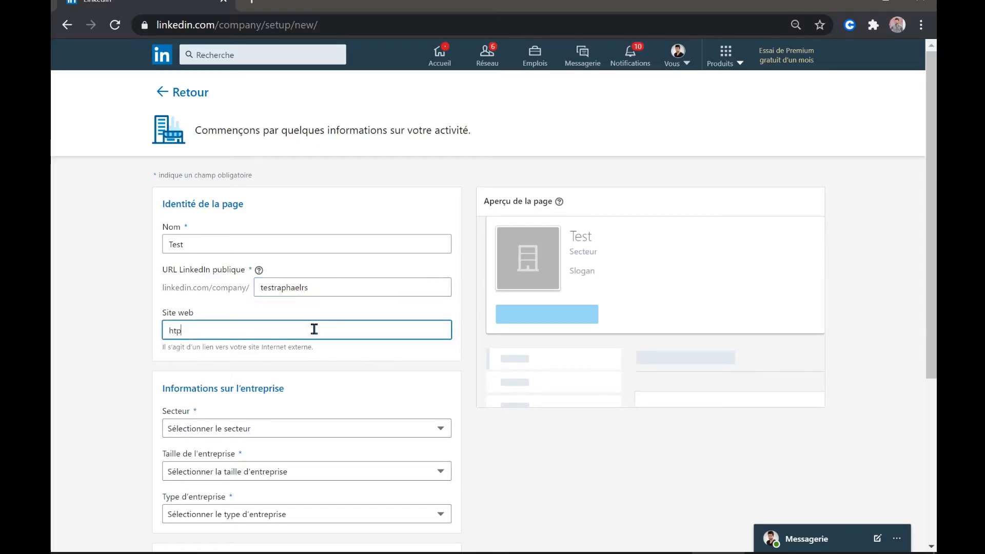
{"action": "type", "text": "s://s"}
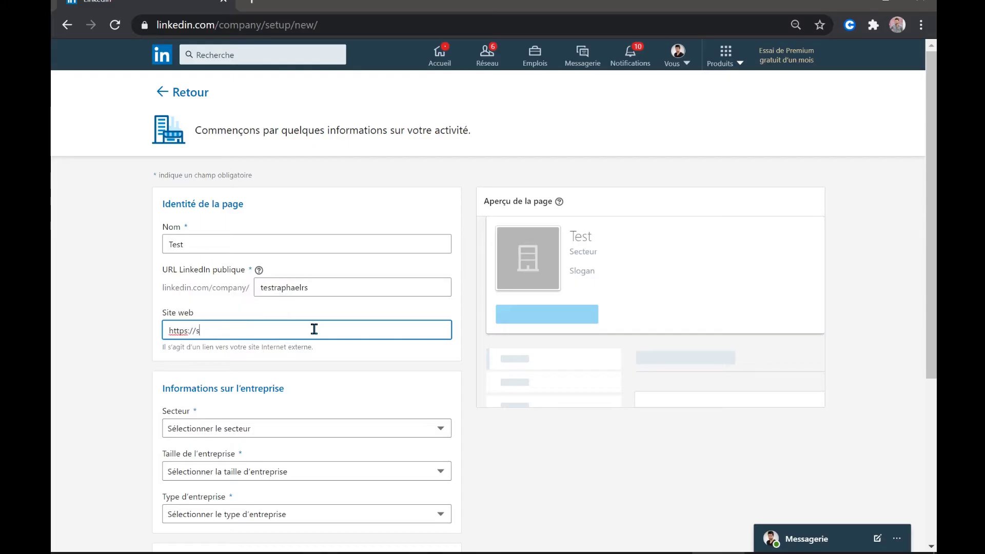
{"action": "type", "text": "trateg"}
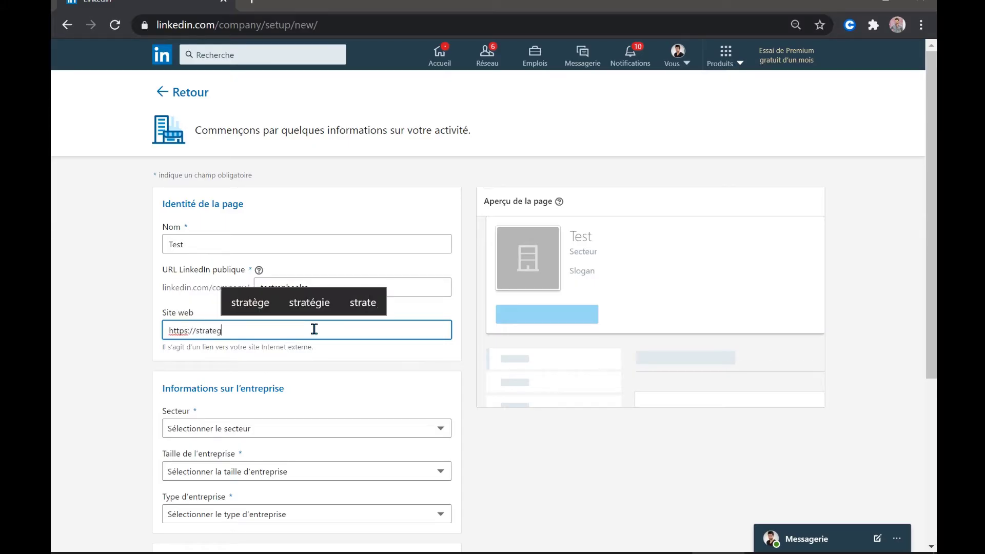
{"action": "type", "text": "ie-rs.fr"}
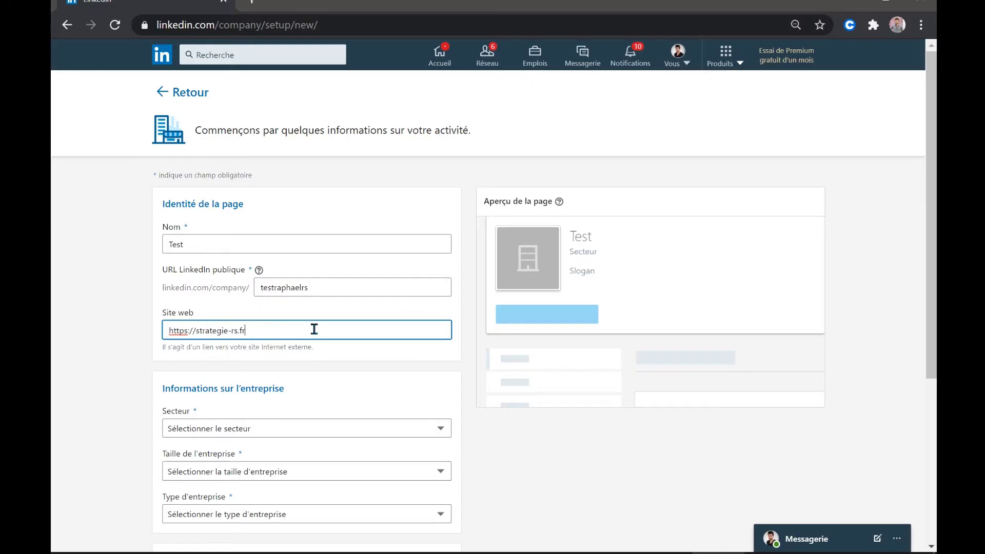
Set the company's sector to Formation professionnelle et coaching.
{"action": "scroll", "coordinate": [345, 400], "scroll_direction": "down", "scroll_amount": 3}
{"action": "left_click", "coordinate": [329, 294]}
{"action": "scroll", "coordinate": [278, 184], "scroll_direction": "down", "scroll_amount": 10}
{"action": "scroll", "coordinate": [278, 185], "scroll_direction": "down", "scroll_amount": 6}
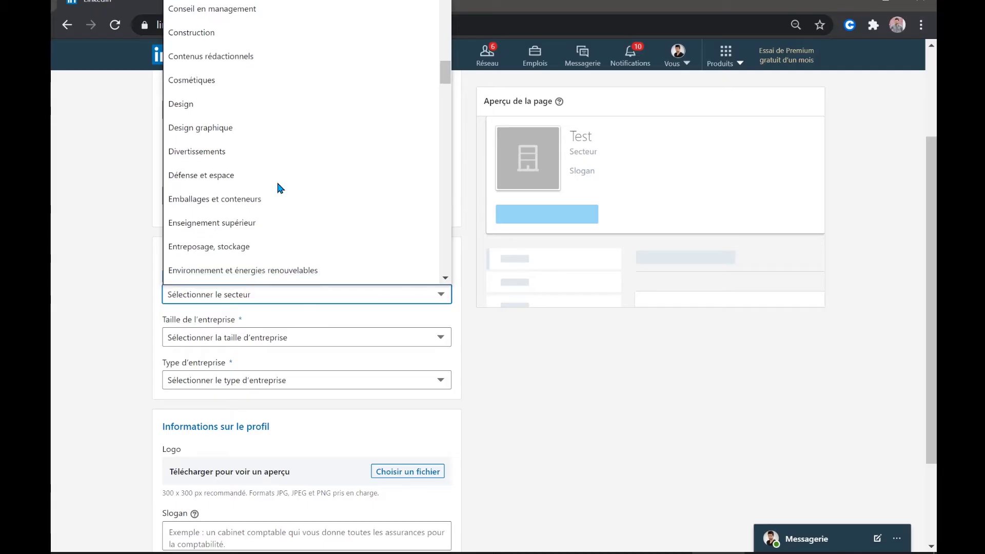
{"action": "scroll", "coordinate": [277, 186], "scroll_direction": "down", "scroll_amount": 1}
{"action": "left_click", "coordinate": [260, 88]}
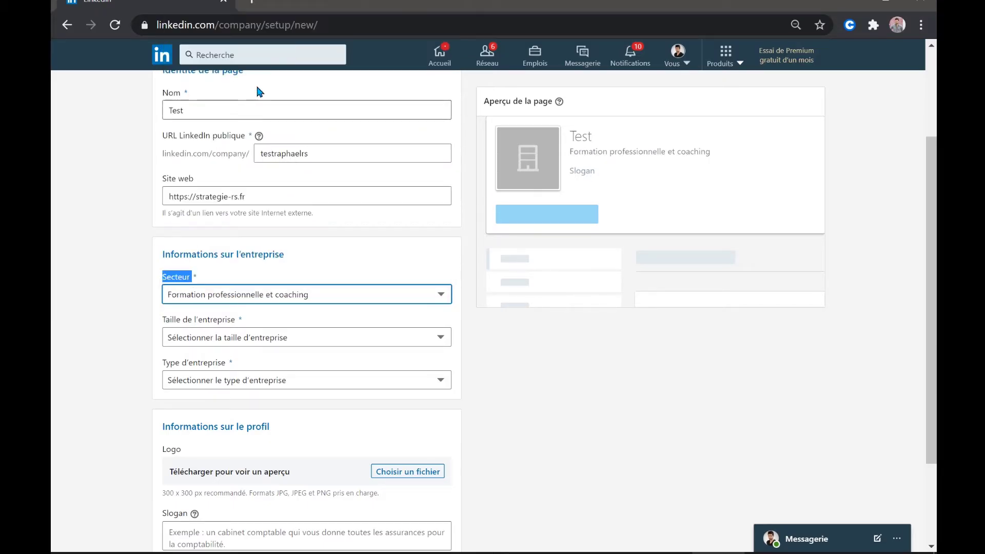
Set the company size to 0 - 1 employés and the company type to Entreprise individuelle.
{"action": "left_click", "coordinate": [255, 337]}
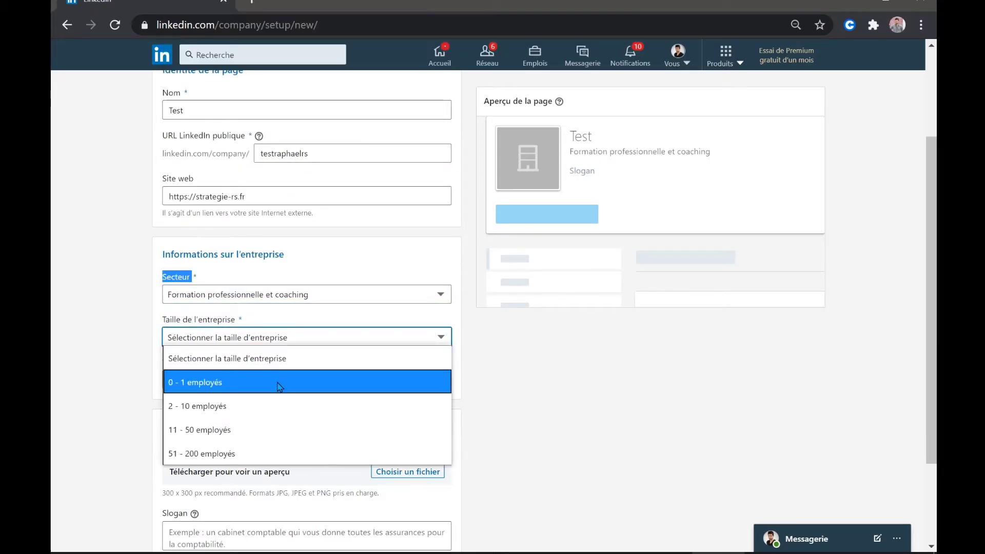
{"action": "left_click", "coordinate": [277, 380]}
{"action": "left_click", "coordinate": [279, 385]}
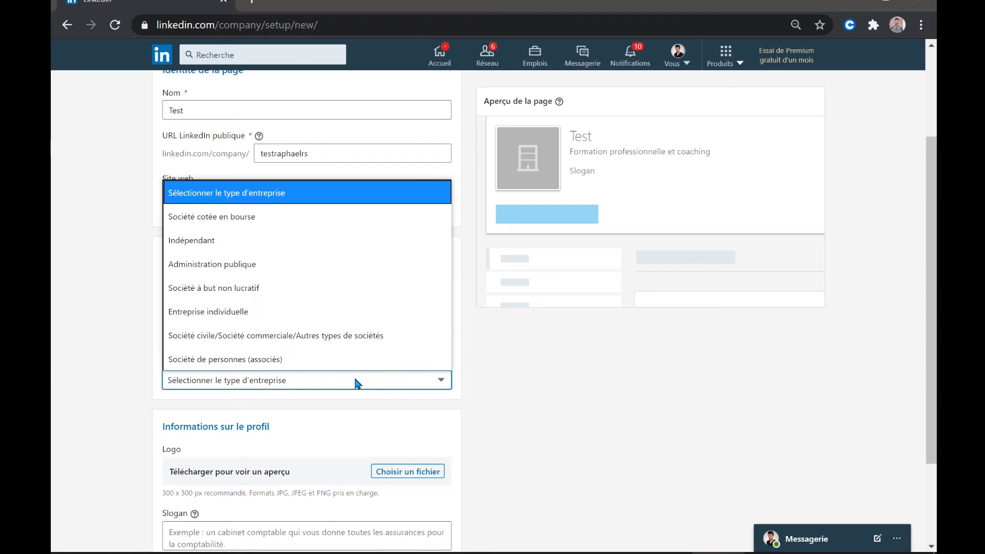
{"action": "left_click", "coordinate": [258, 311]}
{"action": "left_click", "coordinate": [361, 430]}
Leave the logo and slogan empty, certify the right to act for the organisation and create the page.
{"action": "scroll", "coordinate": [362, 430], "scroll_direction": "down", "scroll_amount": 2}
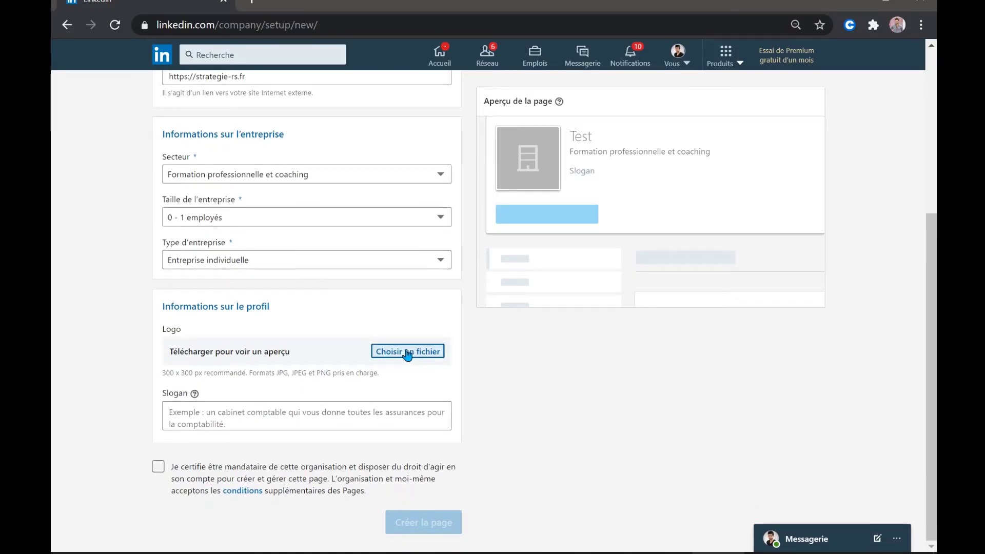
{"action": "left_click", "coordinate": [248, 420]}
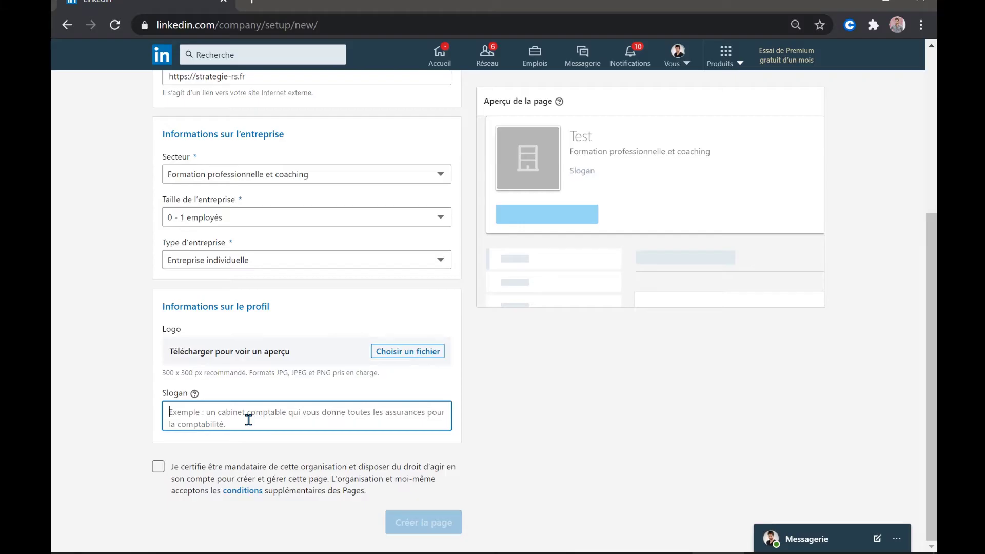
{"action": "scroll", "coordinate": [610, 348], "scroll_direction": "up", "scroll_amount": 5}
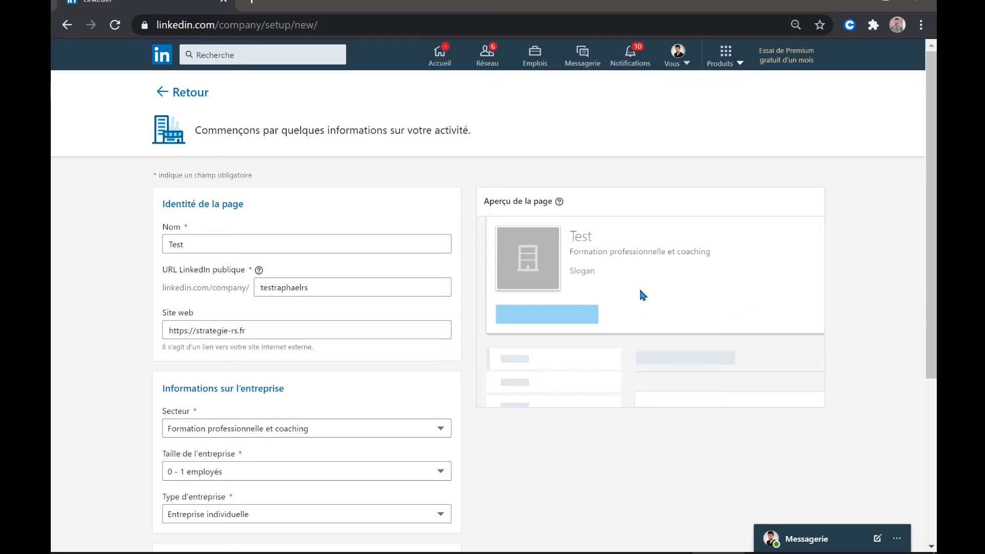
{"action": "scroll", "coordinate": [642, 295], "scroll_direction": "down", "scroll_amount": 5}
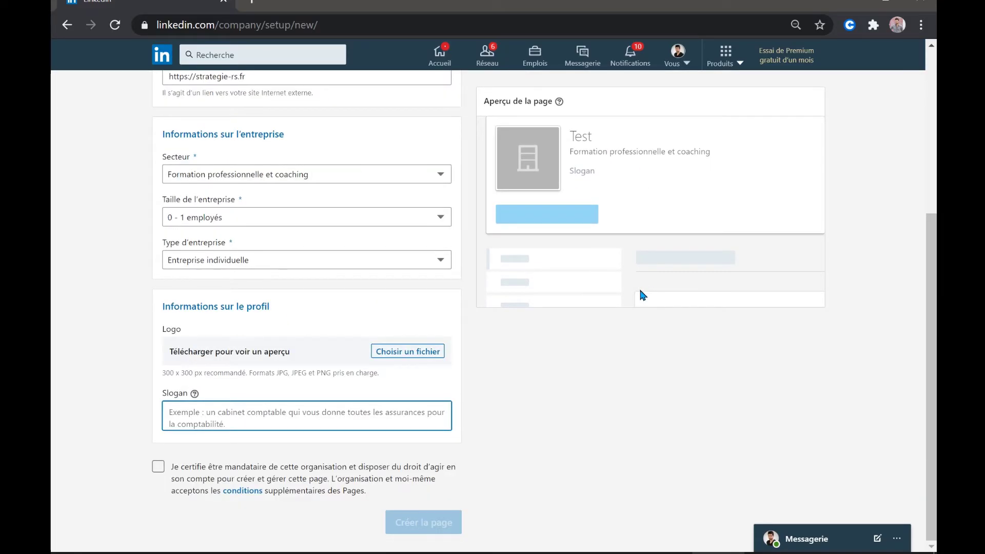
{"action": "scroll", "coordinate": [471, 364], "scroll_direction": "up", "scroll_amount": 5}
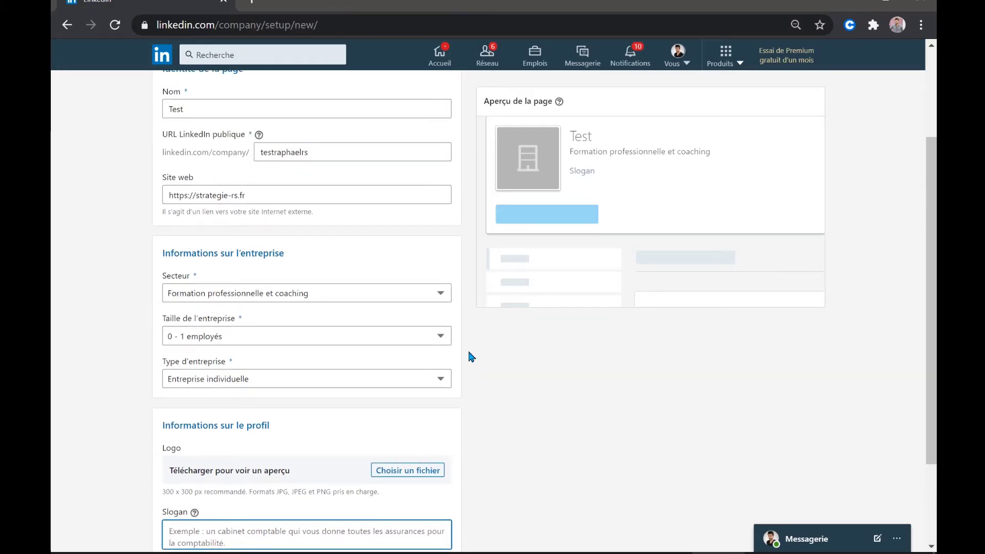
{"action": "scroll", "coordinate": [469, 356], "scroll_direction": "down", "scroll_amount": 5}
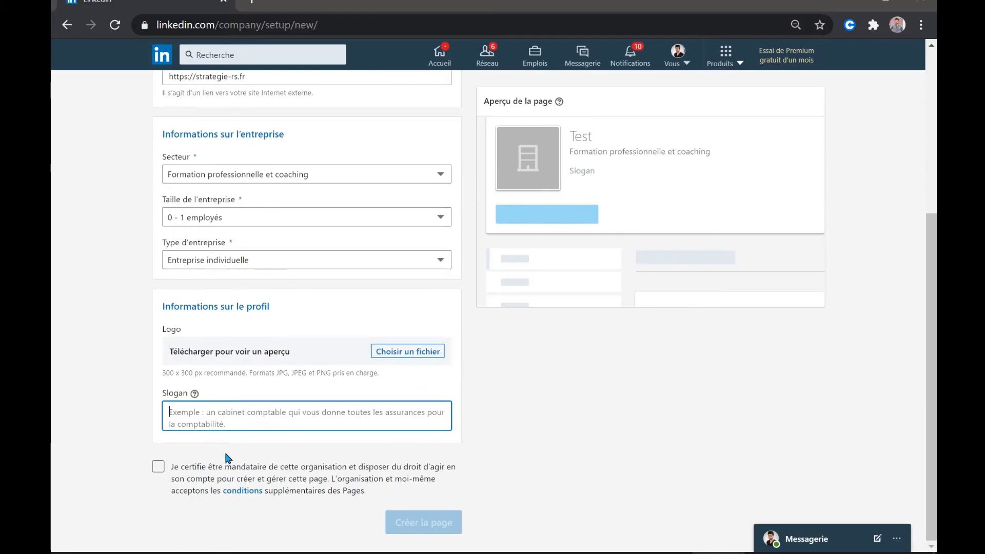
{"action": "left_click", "coordinate": [158, 468]}
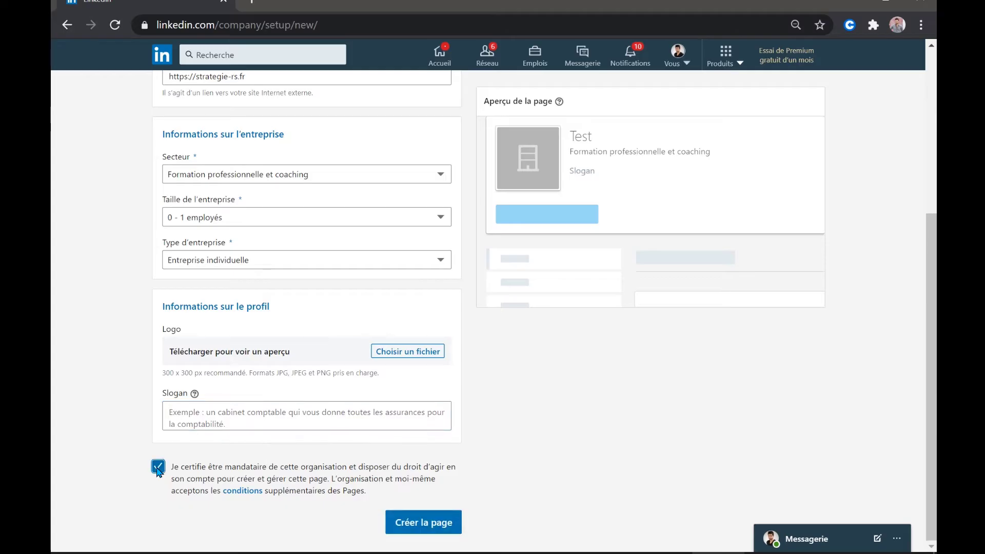
{"action": "left_click", "coordinate": [429, 524]}
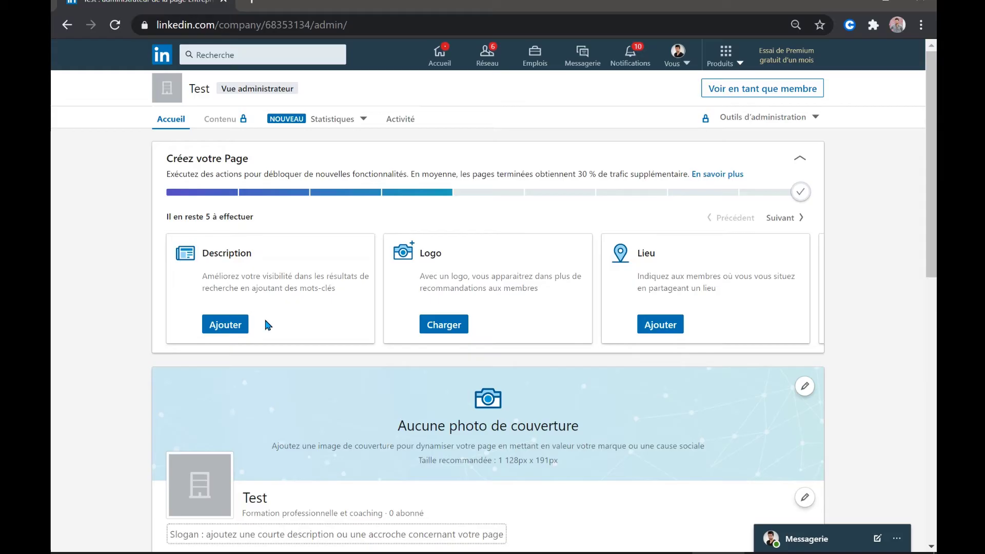
Examine the new page's admin home: setup tasks, cover area, post area and the locked section for inviting connections.
{"action": "scroll", "coordinate": [265, 320], "scroll_direction": "down", "scroll_amount": 4}
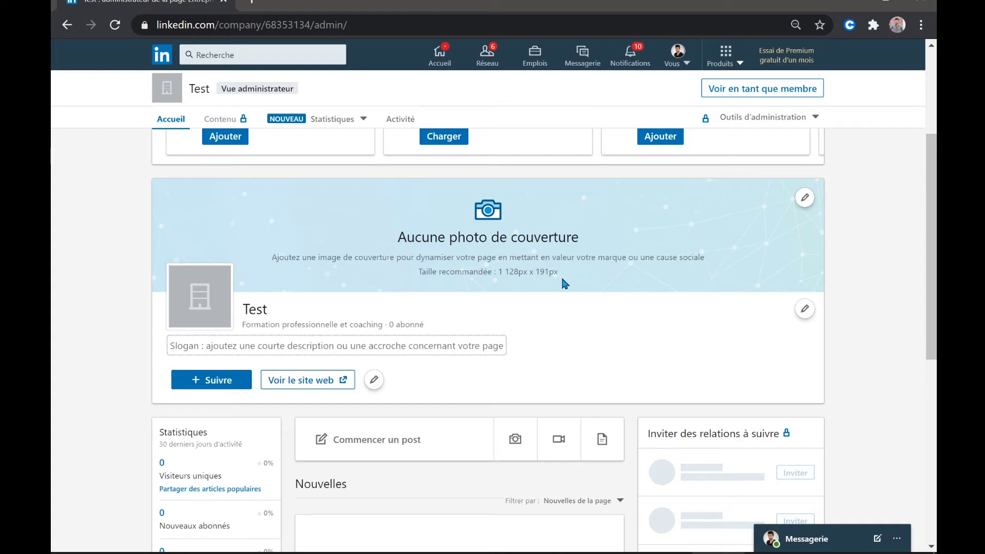
{"action": "scroll", "coordinate": [569, 334], "scroll_direction": "up", "scroll_amount": 3}
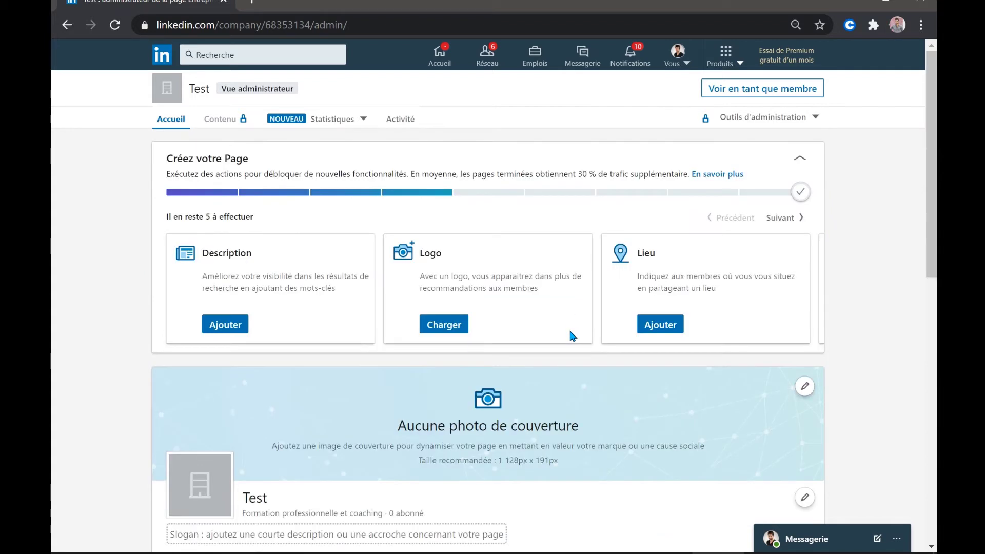
{"action": "scroll", "coordinate": [572, 336], "scroll_direction": "down", "scroll_amount": 4}
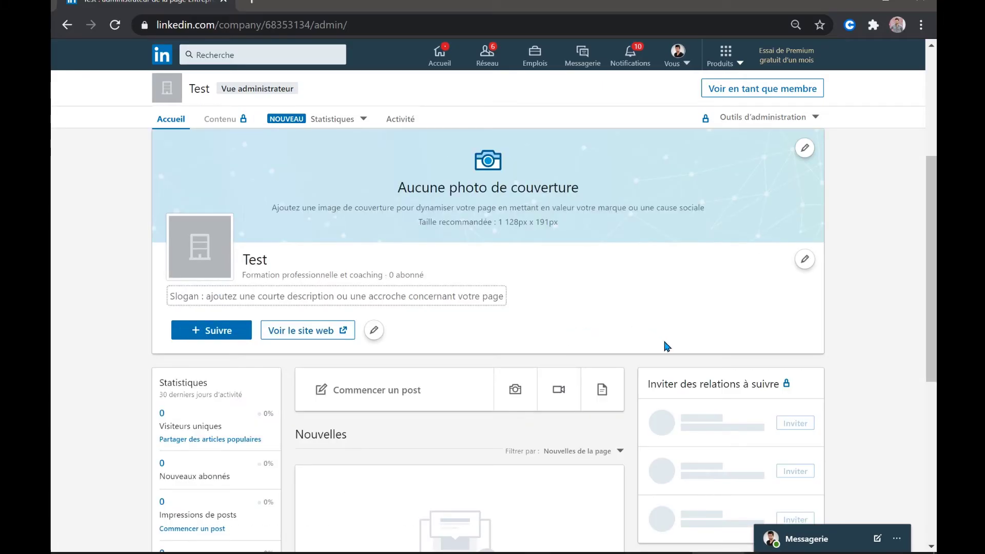
{"action": "scroll", "coordinate": [721, 384], "scroll_direction": "down", "scroll_amount": 1}
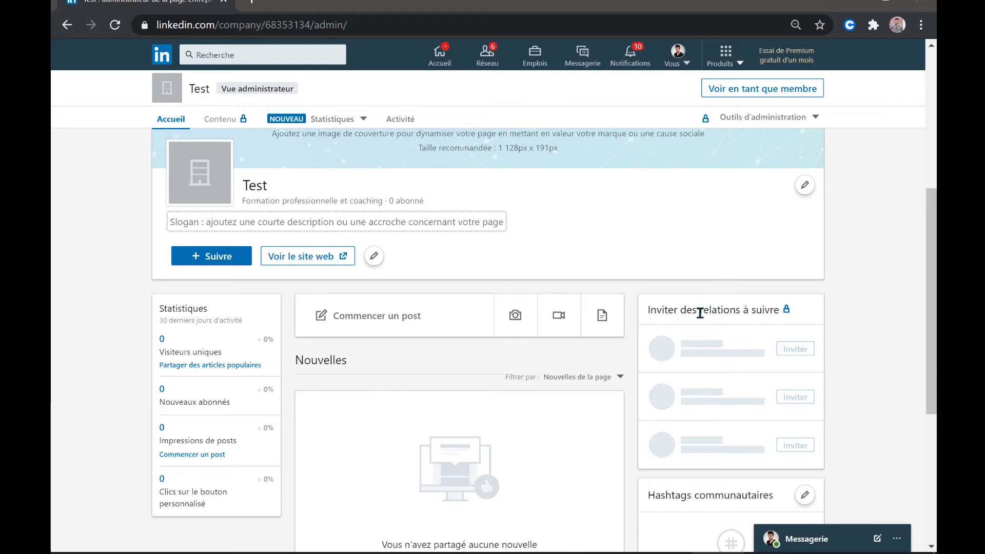
{"action": "mouse_move", "coordinate": [790, 312]}
Open the page's community hashtags for editing and add #formation.
{"action": "scroll", "coordinate": [808, 350], "scroll_direction": "down", "scroll_amount": 3}
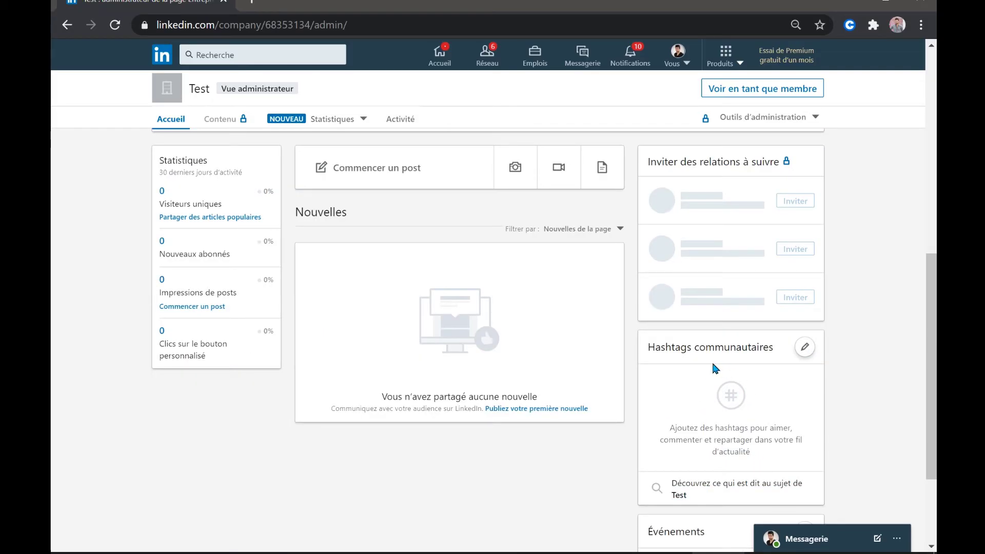
{"action": "left_click", "coordinate": [804, 351]}
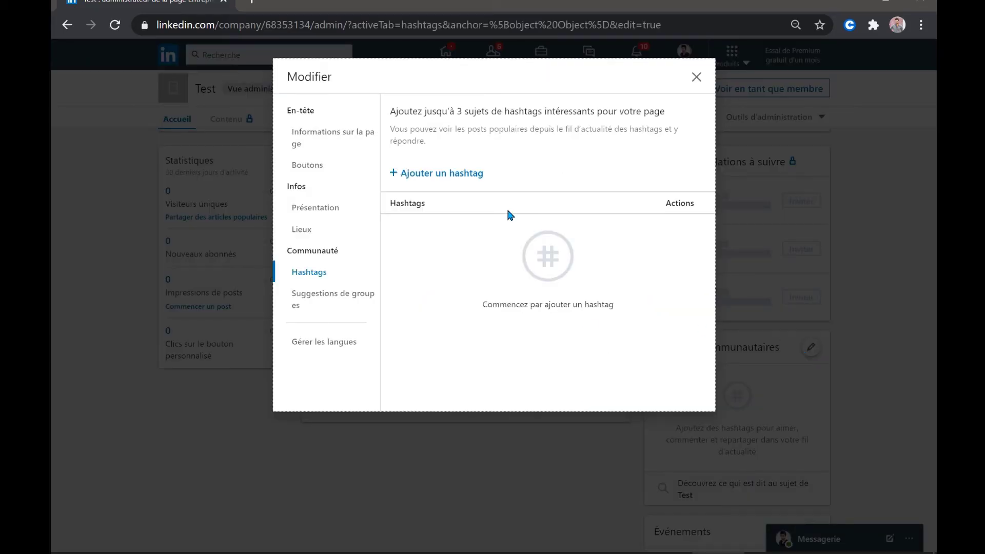
{"action": "left_click", "coordinate": [452, 175]}
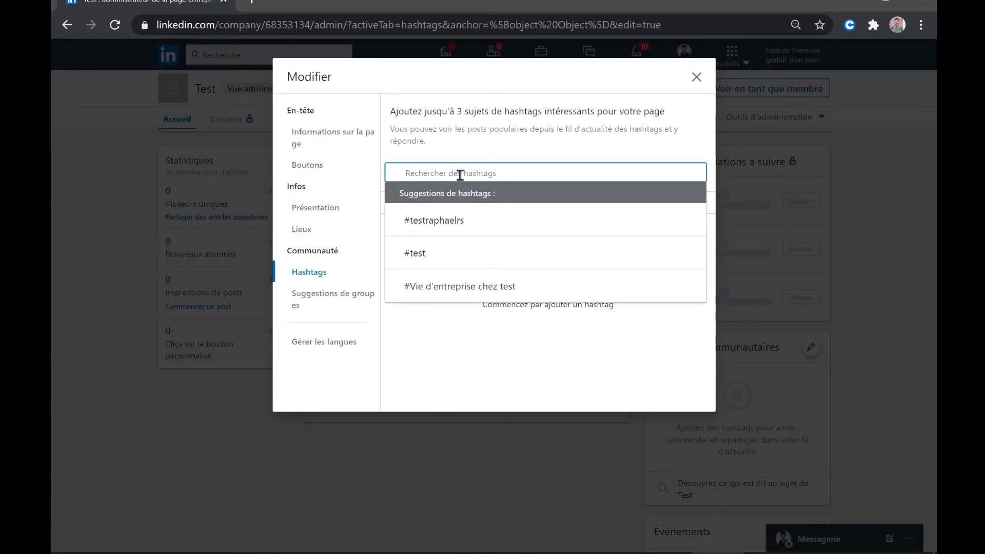
{"action": "type", "text": "#"}
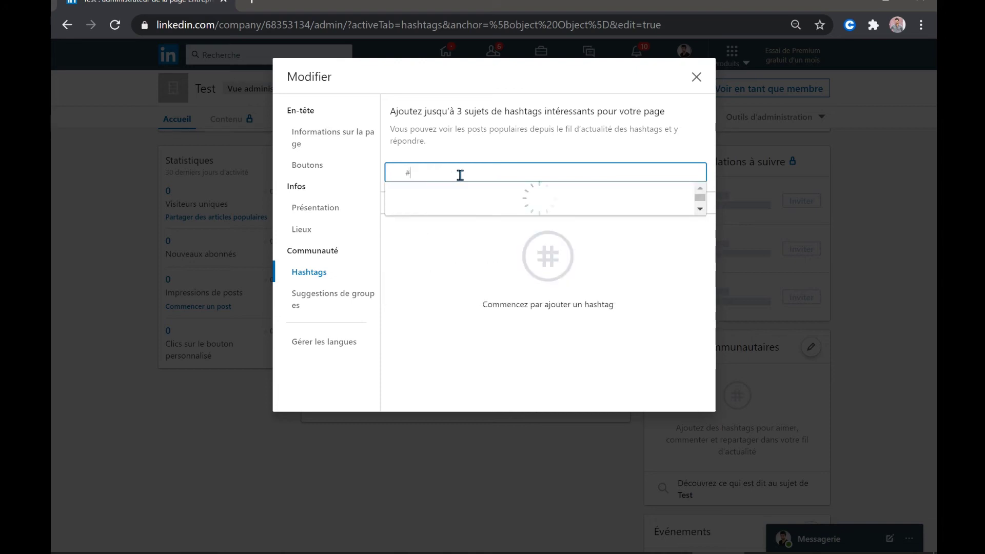
{"action": "type", "text": "formation"}
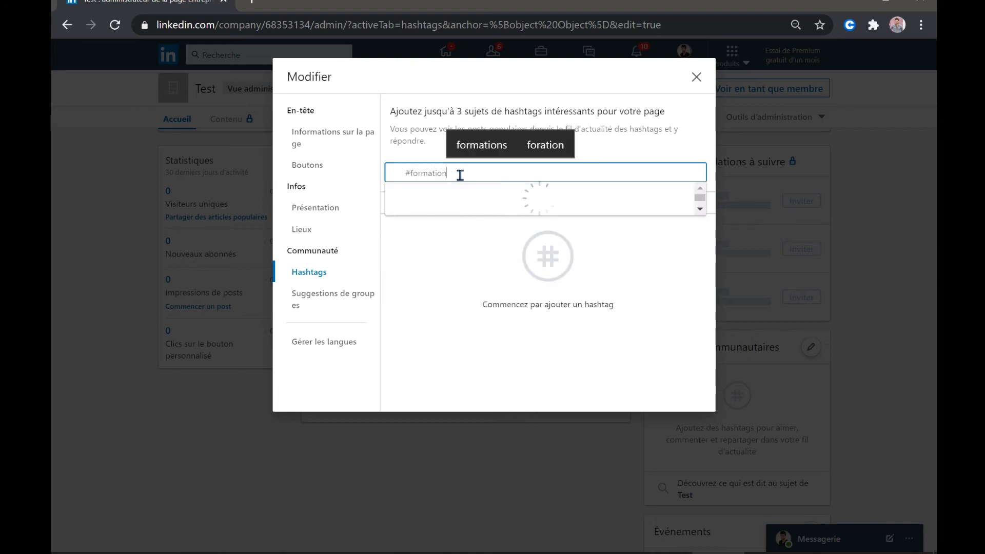
{"action": "left_click", "coordinate": [447, 208]}
Add #marketing as the second community hashtag.
{"action": "left_click", "coordinate": [459, 176]}
{"action": "type", "text": "#marketing"}
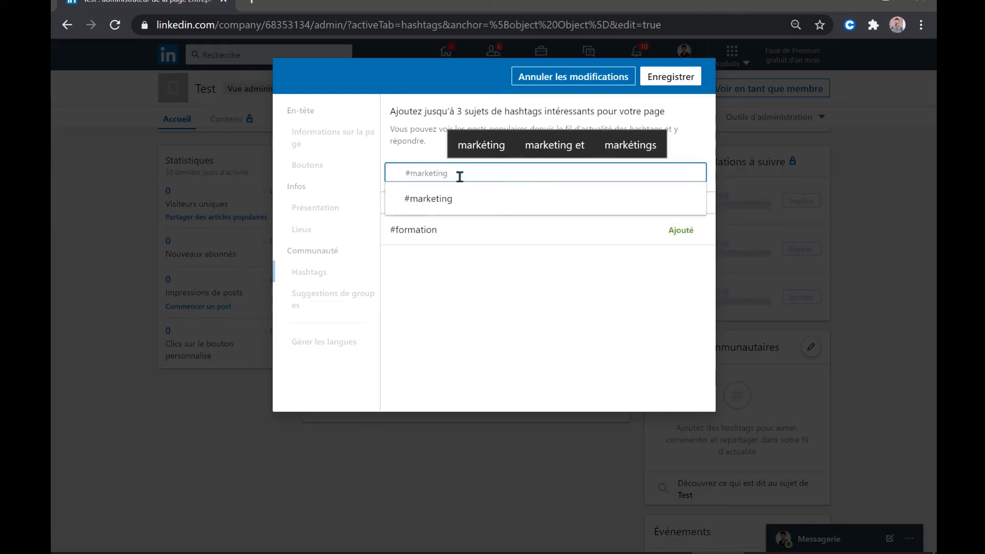
{"action": "left_click", "coordinate": [462, 199]}
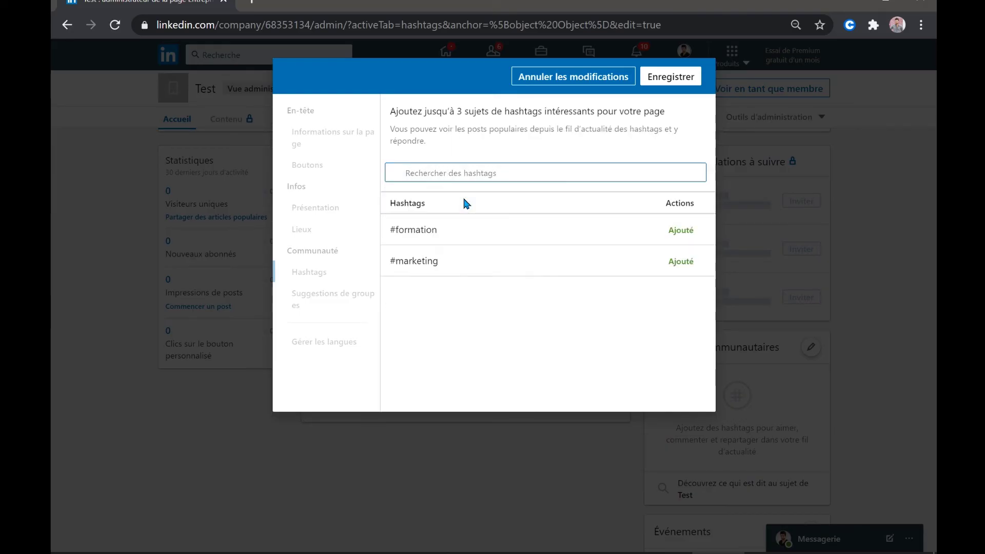
Add #réseauxsociaux as the third community hashtag and save the hashtag changes.
{"action": "left_click", "coordinate": [460, 172]}
{"action": "type", "text": "#ré"}
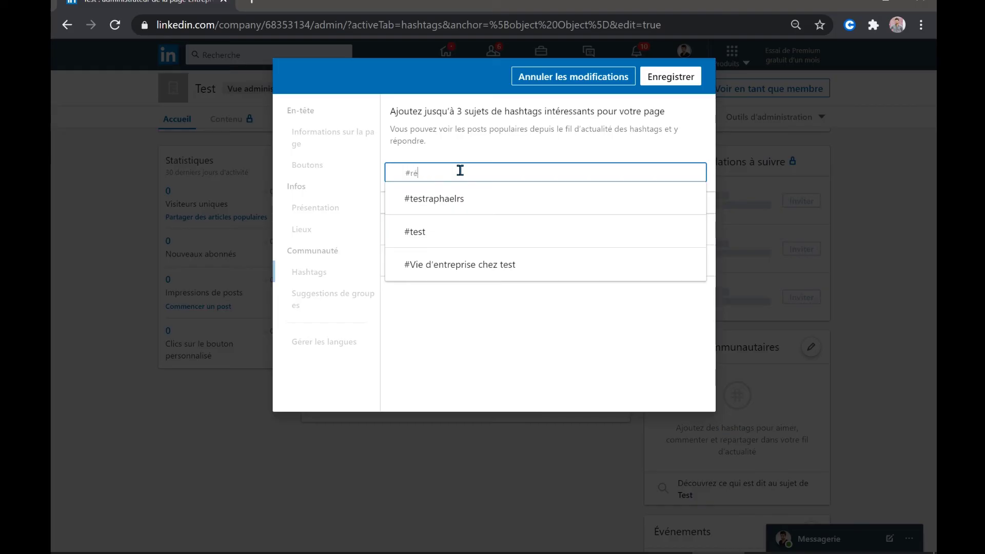
{"action": "type", "text": "seauxsoiaux"}
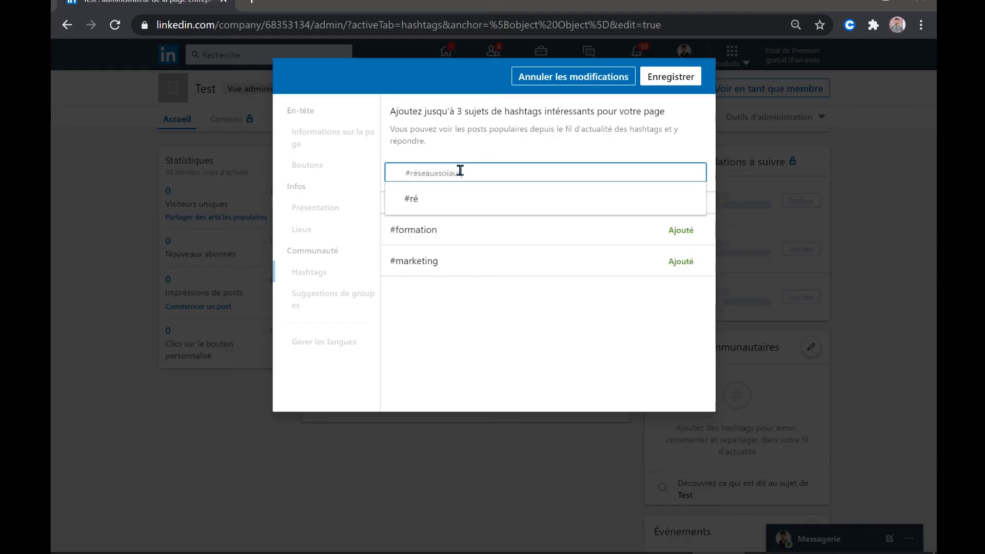
{"action": "key", "text": "BackSpace"}
{"action": "key", "text": "BackSpace"}
{"action": "key", "text": "BackSpace"}
{"action": "key", "text": "BackSpace"}
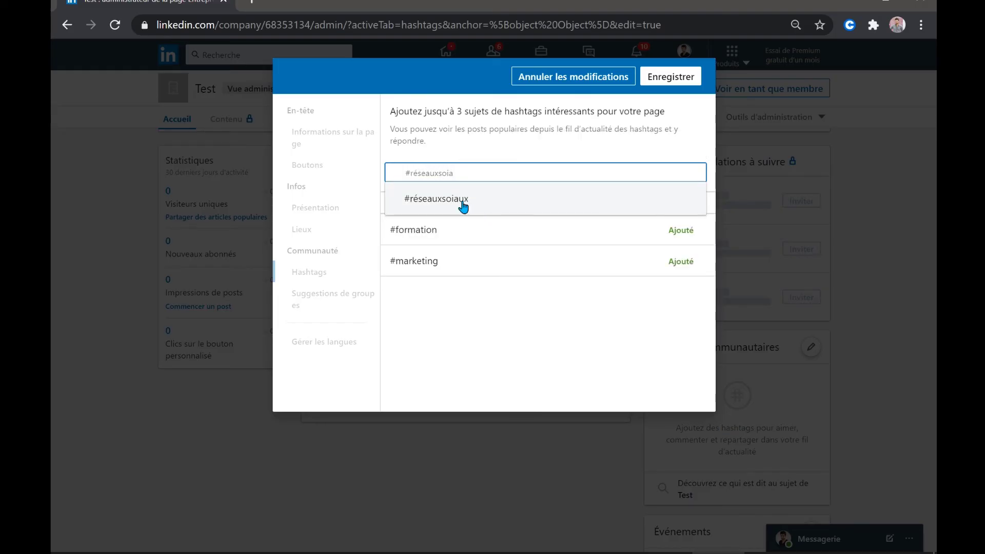
{"action": "type", "text": "ciaux"}
{"action": "left_click", "coordinate": [461, 200]}
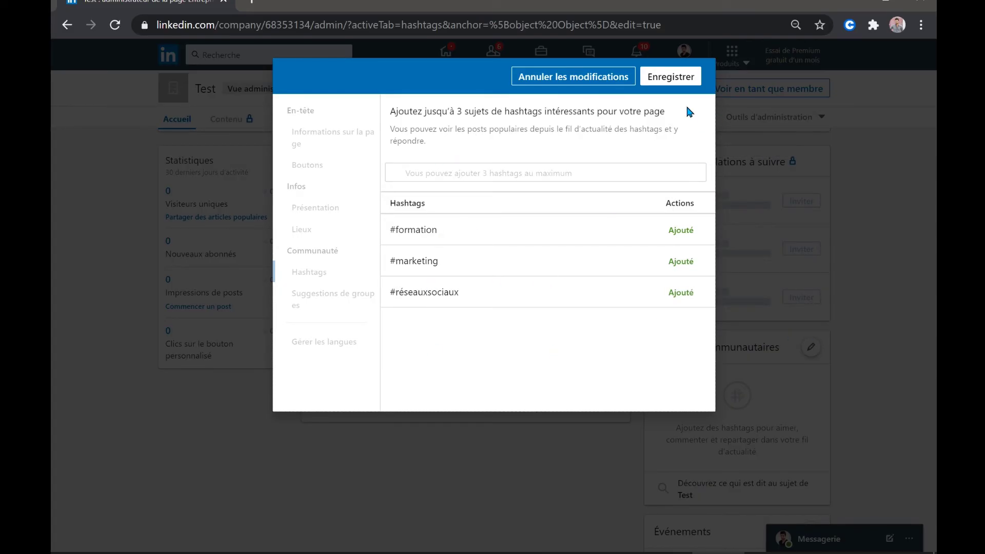
{"action": "left_click", "coordinate": [673, 78]}
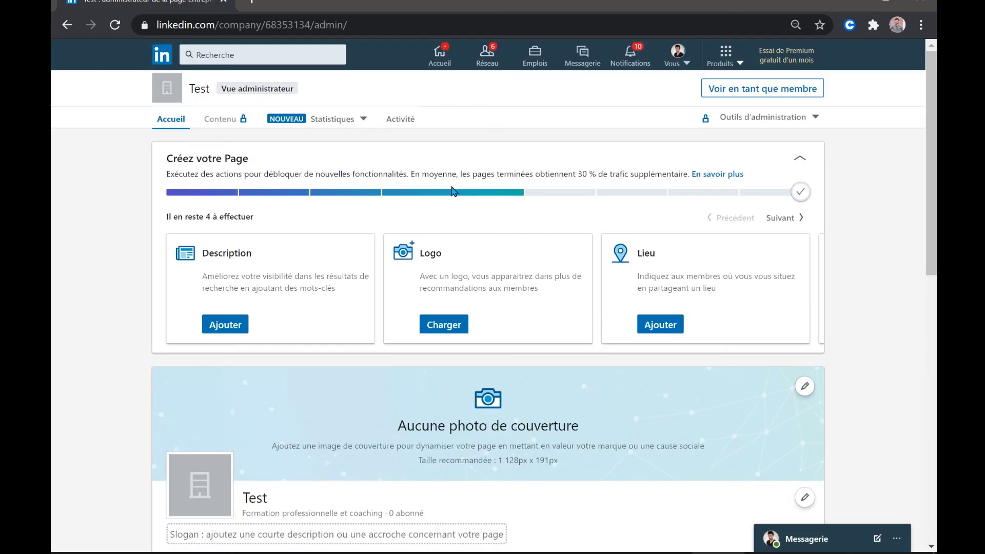
Review the remaining page setup tasks, the cover and logo area, the post area and the community hashtags on the admin home.
{"action": "left_click", "coordinate": [783, 218]}
{"action": "scroll", "coordinate": [504, 355], "scroll_direction": "down", "scroll_amount": 5}
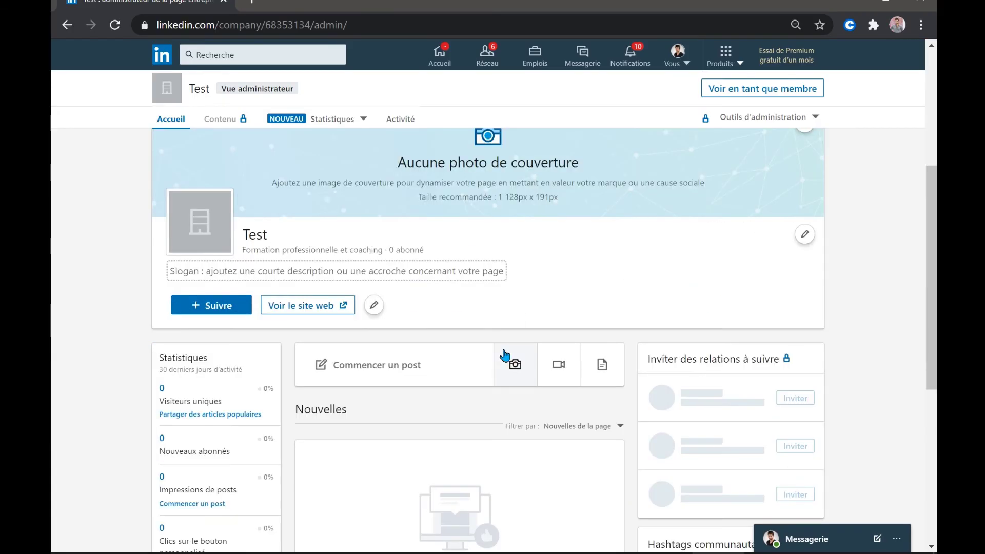
{"action": "scroll", "coordinate": [594, 326], "scroll_direction": "up", "scroll_amount": 4}
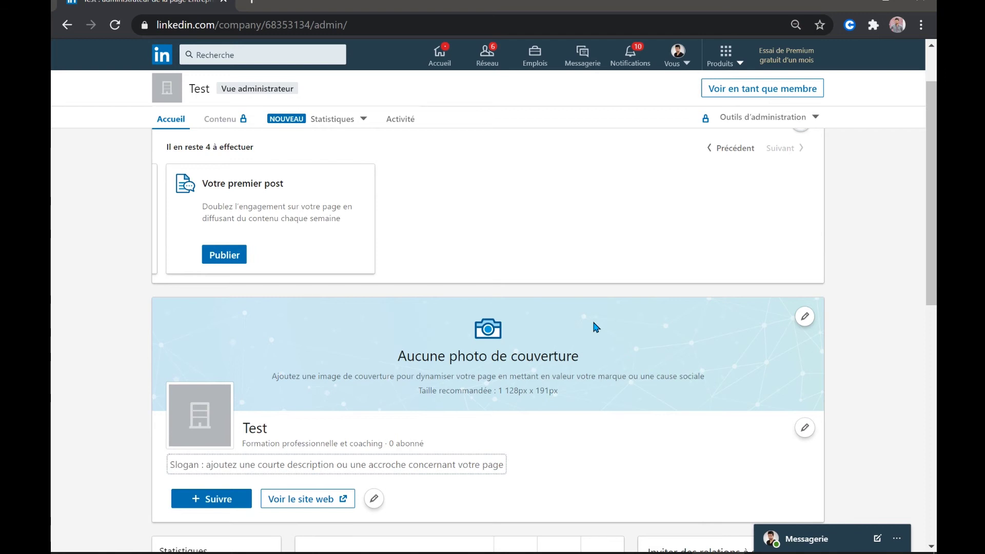
{"action": "scroll", "coordinate": [594, 322], "scroll_direction": "up", "scroll_amount": 2}
{"action": "scroll", "coordinate": [593, 322], "scroll_direction": "down", "scroll_amount": 2}
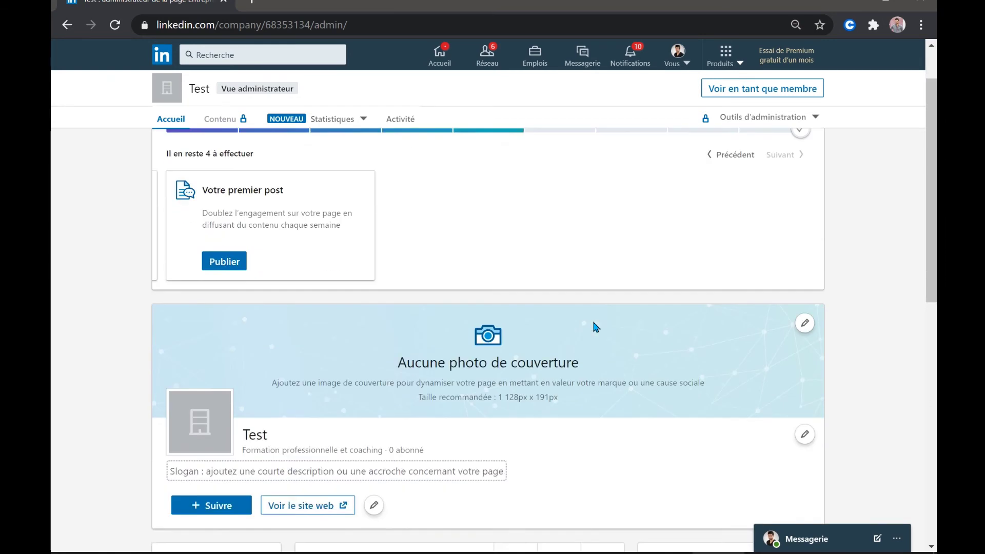
{"action": "scroll", "coordinate": [607, 449], "scroll_direction": "up", "scroll_amount": 2}
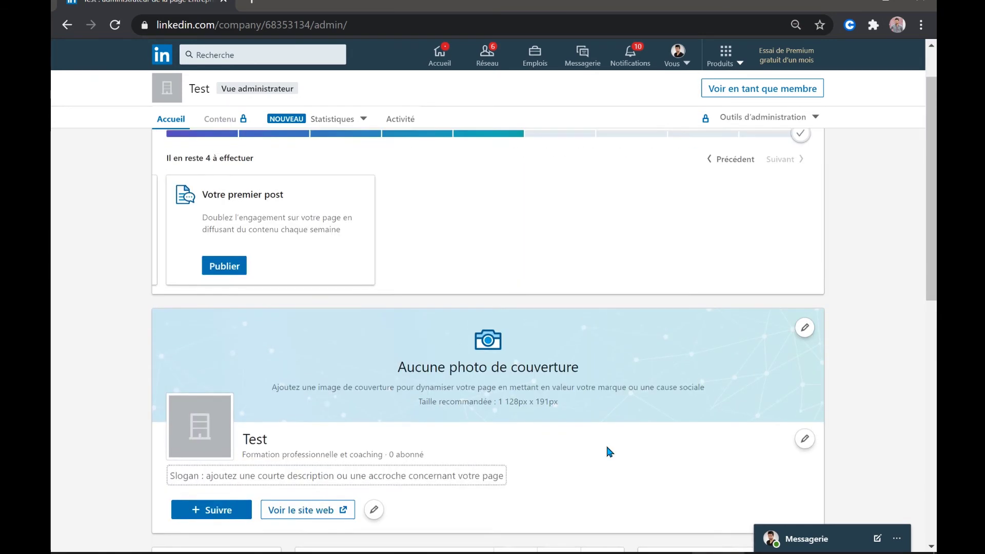
{"action": "scroll", "coordinate": [608, 450], "scroll_direction": "down", "scroll_amount": 3}
{"action": "scroll", "coordinate": [607, 451], "scroll_direction": "down", "scroll_amount": 4}
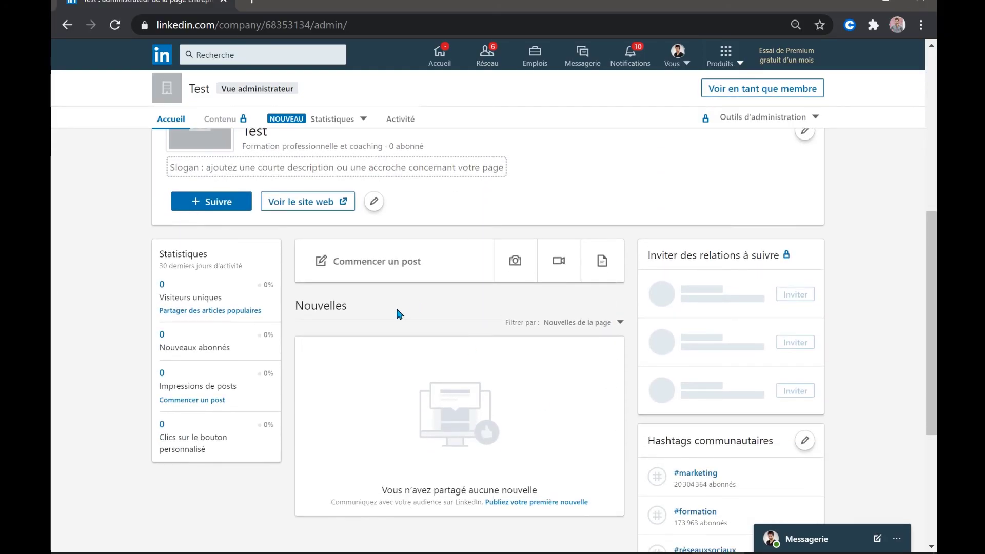
{"action": "scroll", "coordinate": [396, 306], "scroll_direction": "up", "scroll_amount": 1}
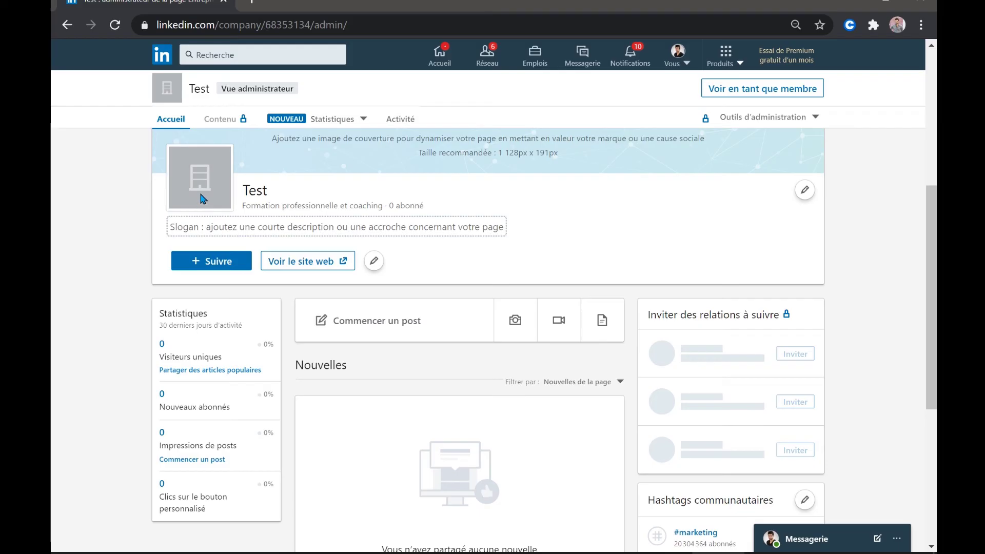
{"action": "scroll", "coordinate": [205, 205], "scroll_direction": "up", "scroll_amount": 1}
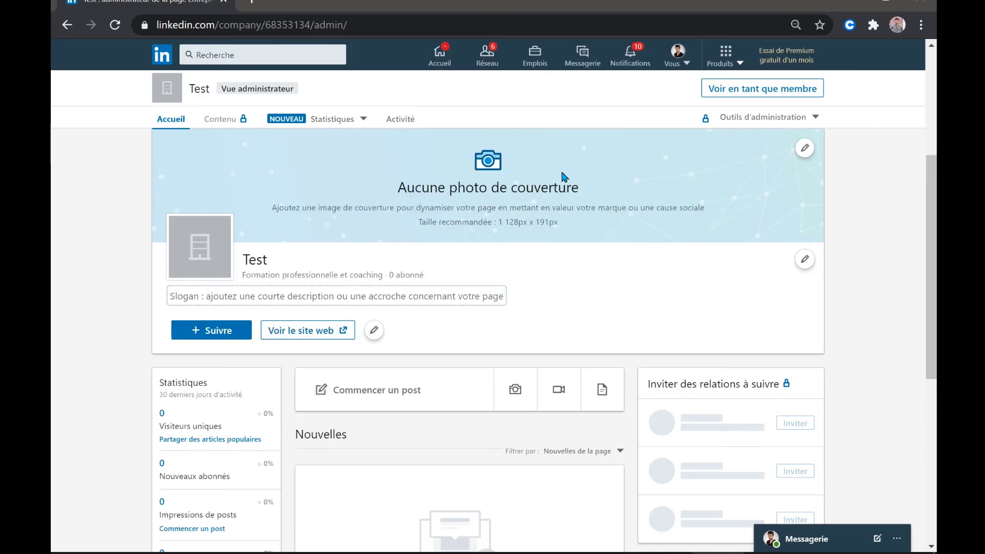
Check the upload option for the cover photo and dismiss it without choosing a file.
{"action": "left_click", "coordinate": [806, 152]}
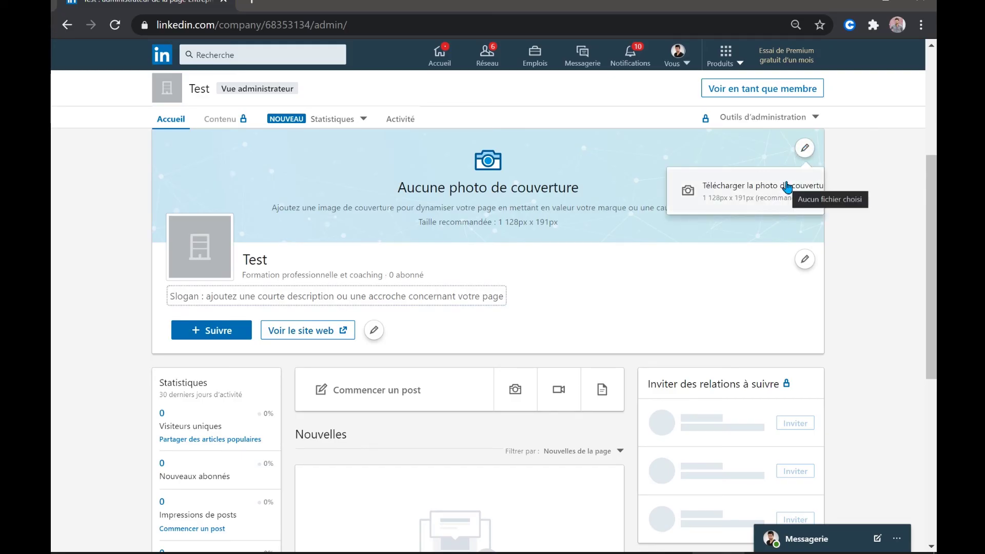
{"action": "left_click", "coordinate": [877, 163]}
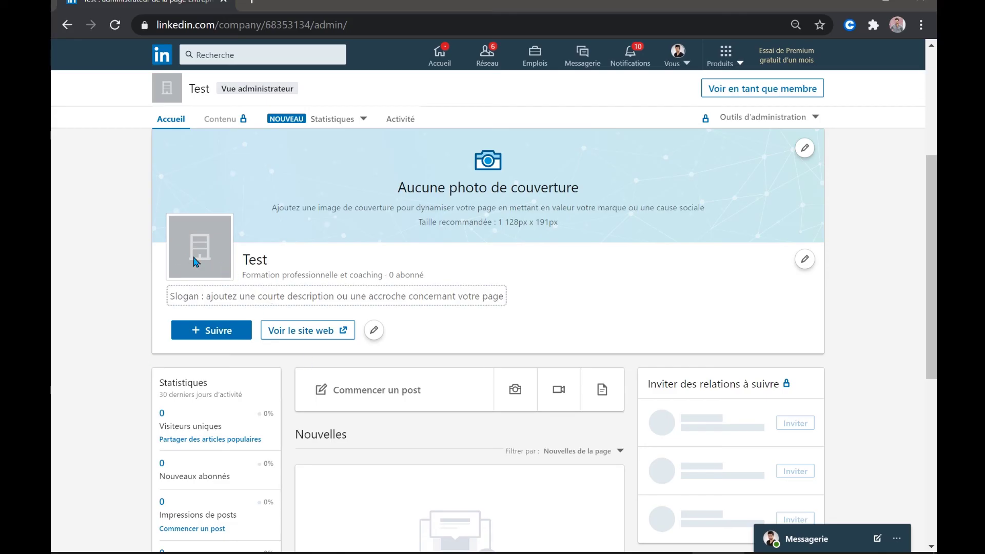
{"action": "scroll", "coordinate": [337, 254], "scroll_direction": "up", "scroll_amount": 2}
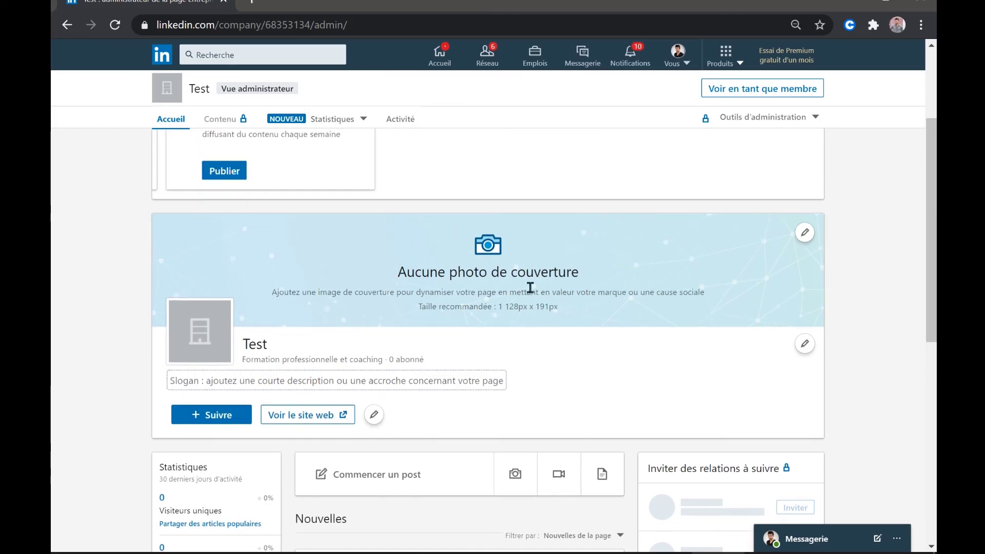
Look through the page's editable information, custom button, presentation and location settings, close them unchanged and return to the post area.
{"action": "left_click", "coordinate": [803, 351]}
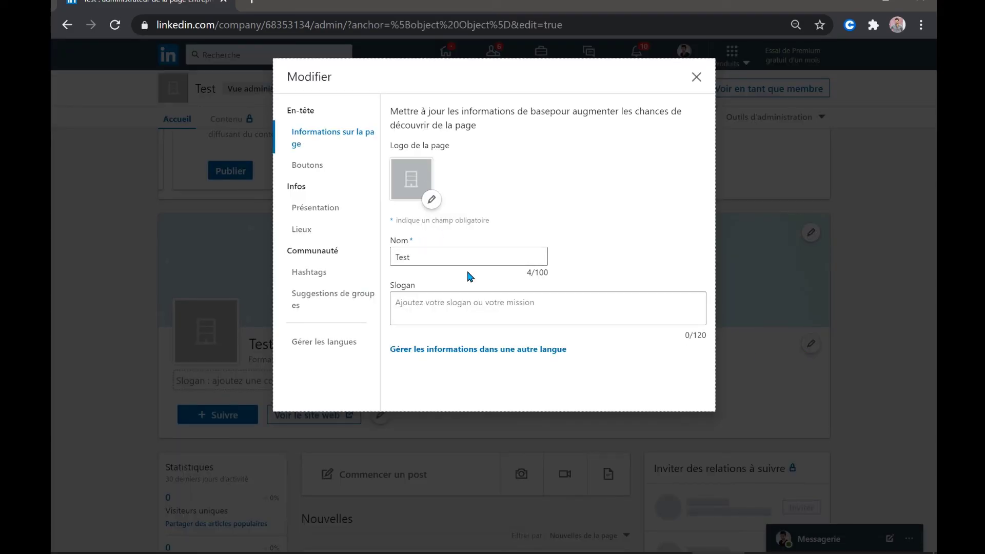
{"action": "left_click", "coordinate": [323, 171]}
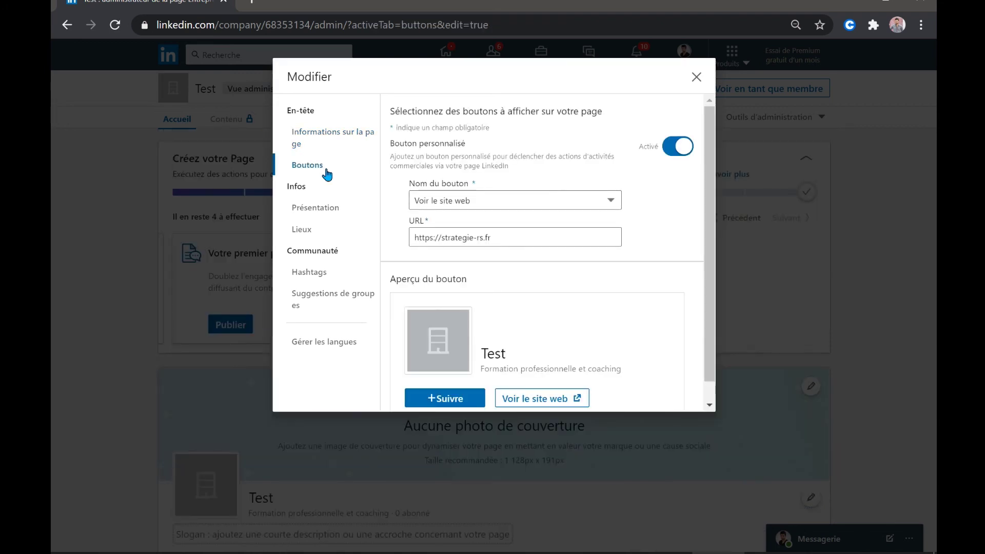
{"action": "left_click", "coordinate": [340, 213]}
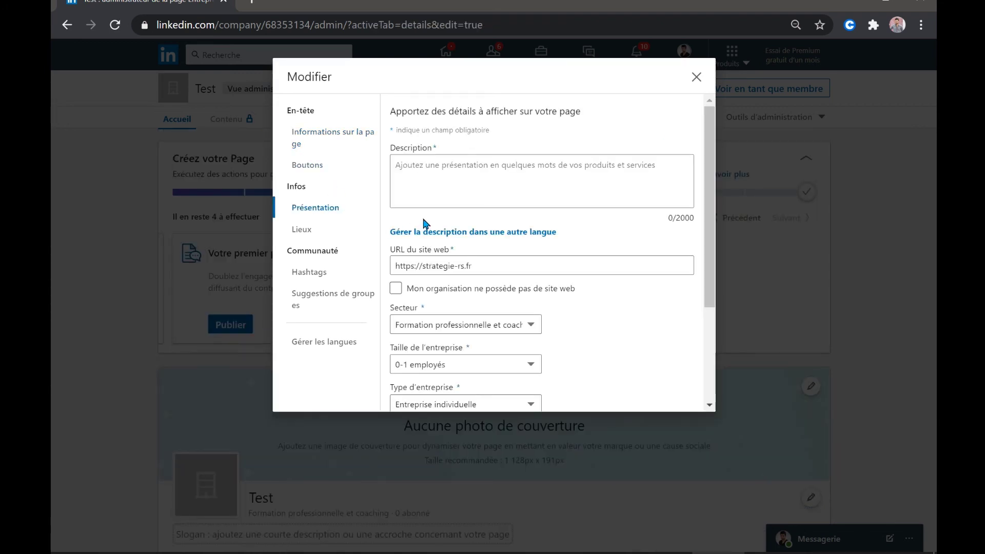
{"action": "scroll", "coordinate": [426, 225], "scroll_direction": "down", "scroll_amount": 3}
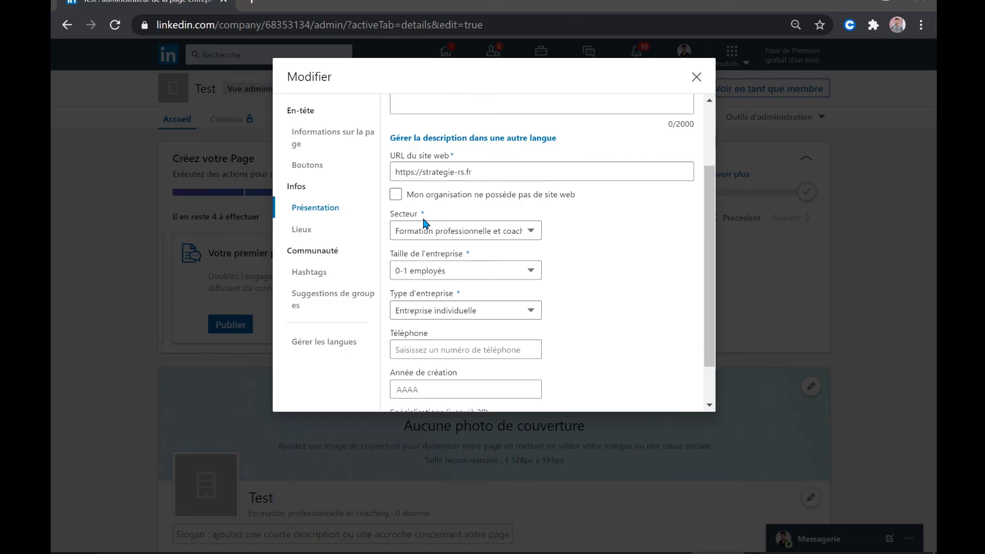
{"action": "left_click", "coordinate": [310, 231]}
{"action": "key", "text": "Escape"}
{"action": "scroll", "coordinate": [484, 255], "scroll_direction": "down", "scroll_amount": 4}
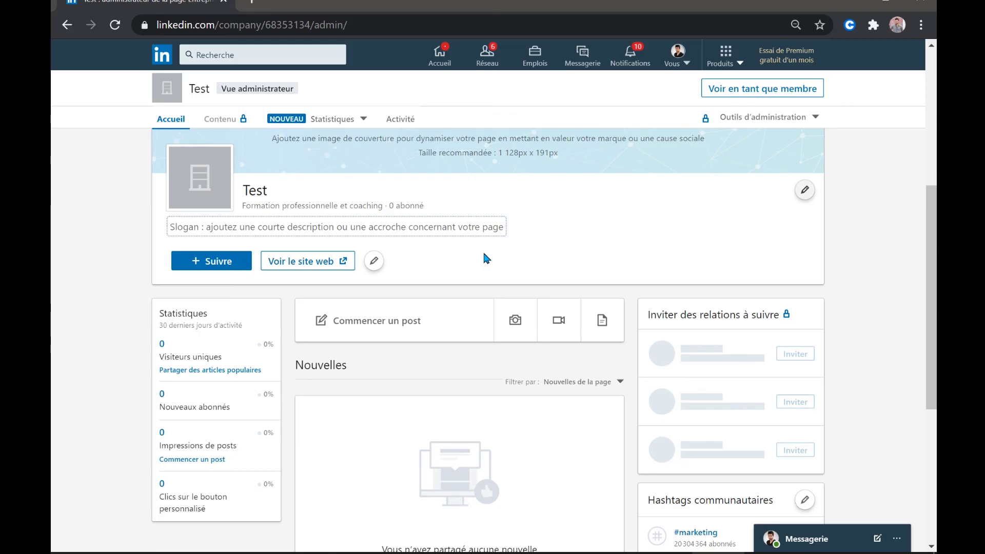
{"action": "scroll", "coordinate": [553, 282], "scroll_direction": "down", "scroll_amount": 2}
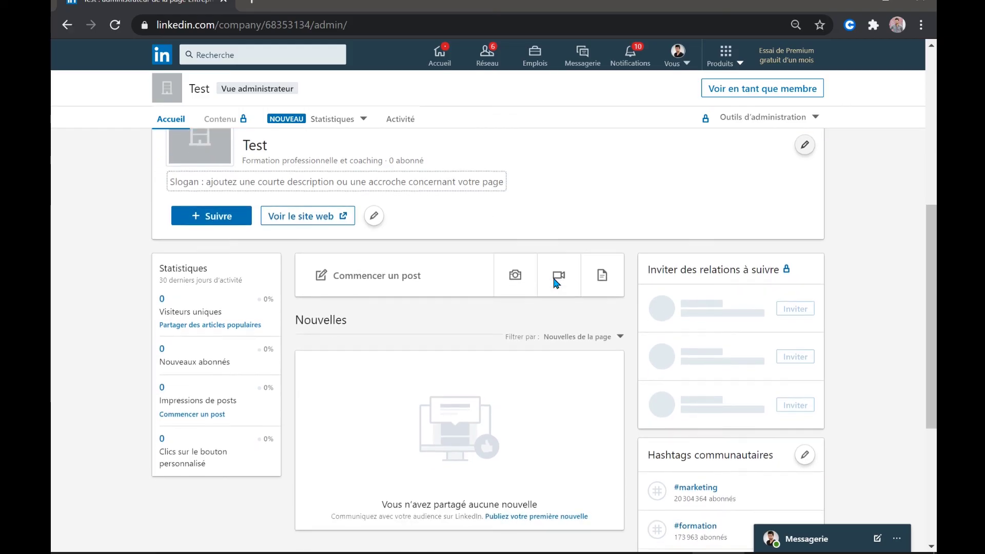